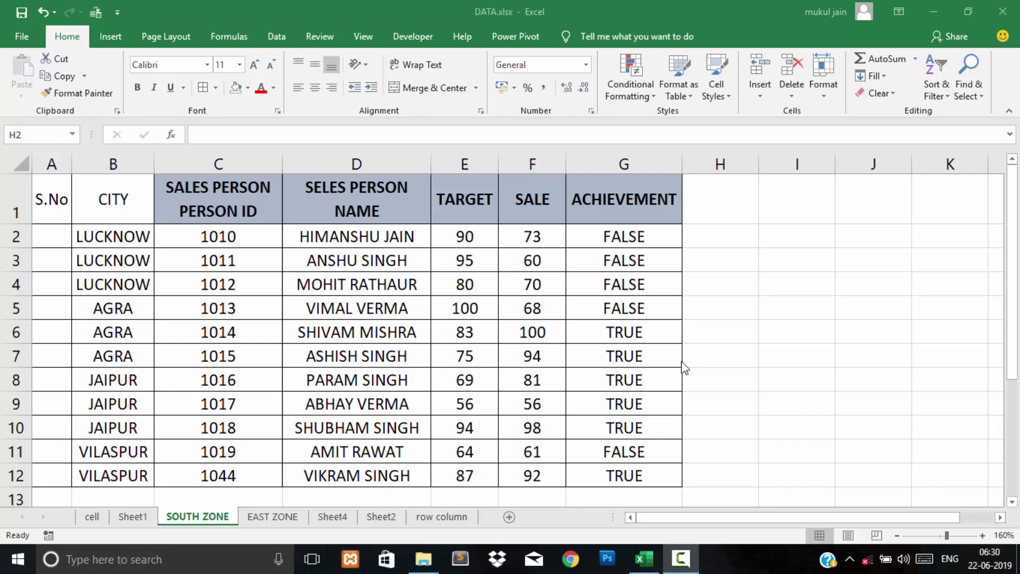
Step: Number the LUCKNOW rows 1, 2, 3 in the S.No column starting at A2
{"action": "left_click", "coordinate": [52, 235]}
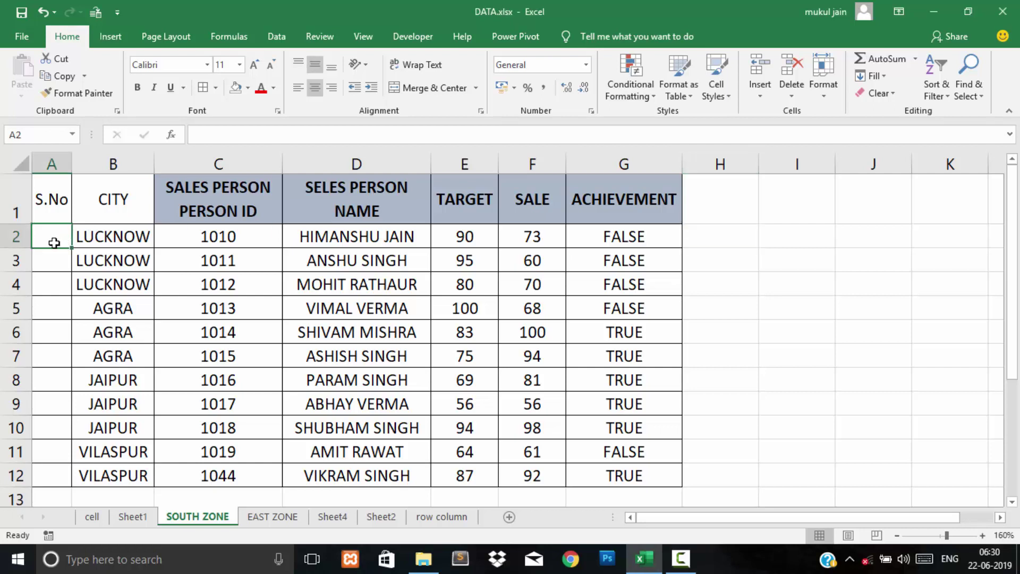
{"action": "left_click_drag", "start_coordinate": [50, 240], "coordinate": [50, 304]}
{"action": "left_click", "coordinate": [50, 303]}
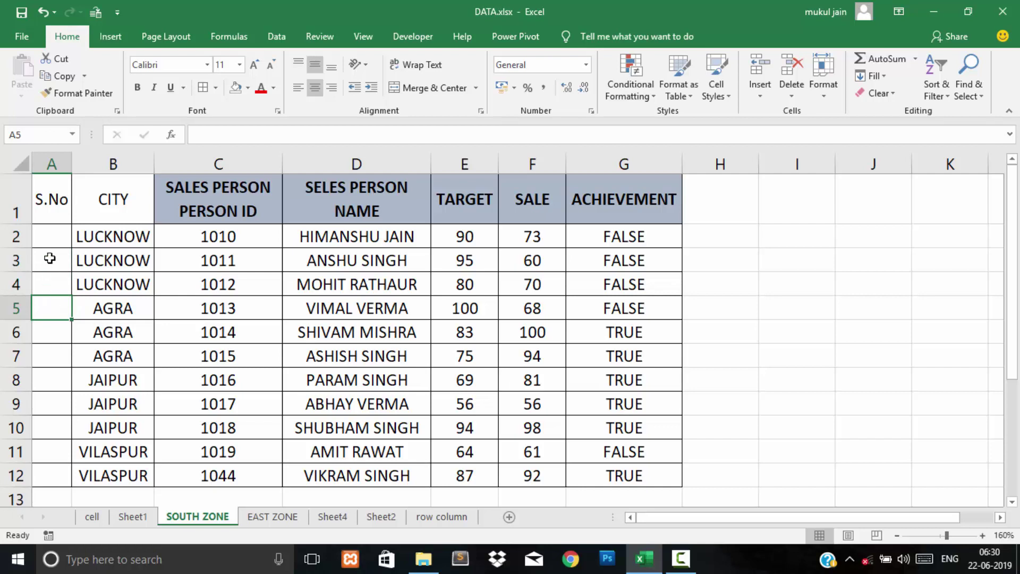
{"action": "left_click", "coordinate": [53, 238]}
{"action": "left_click_drag", "start_coordinate": [81, 237], "coordinate": [92, 252]}
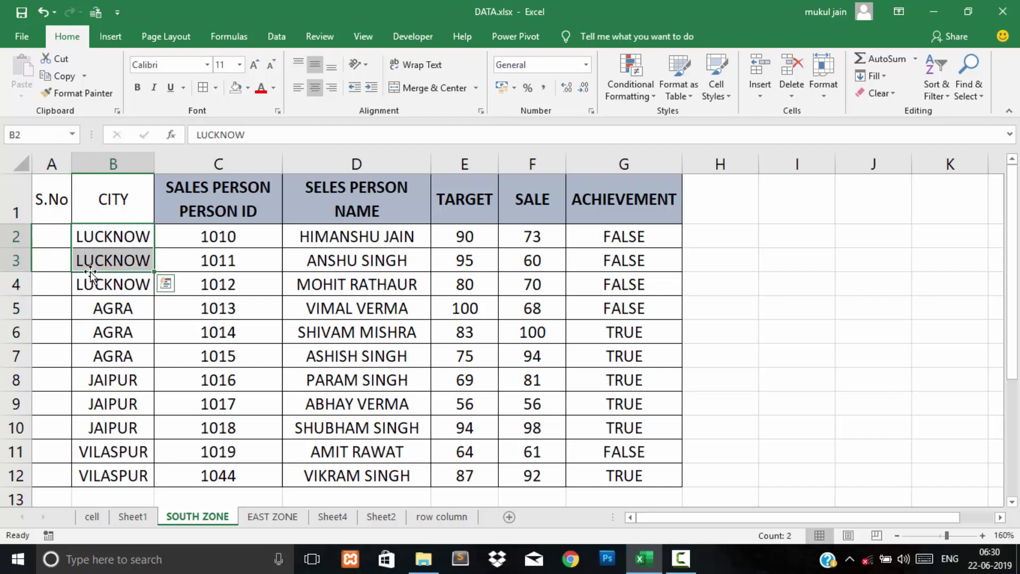
{"action": "left_click", "coordinate": [48, 235]}
{"action": "key", "text": "Return"}
{"action": "type", "text": "2"}
{"action": "key", "text": "Return"}
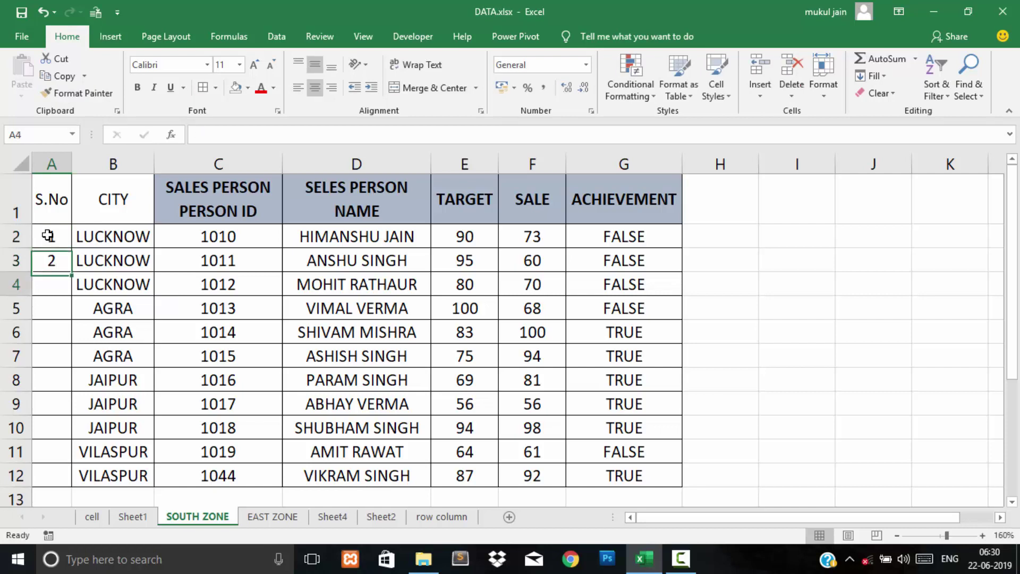
{"action": "type", "text": "3"}
{"action": "key", "text": "Return"}
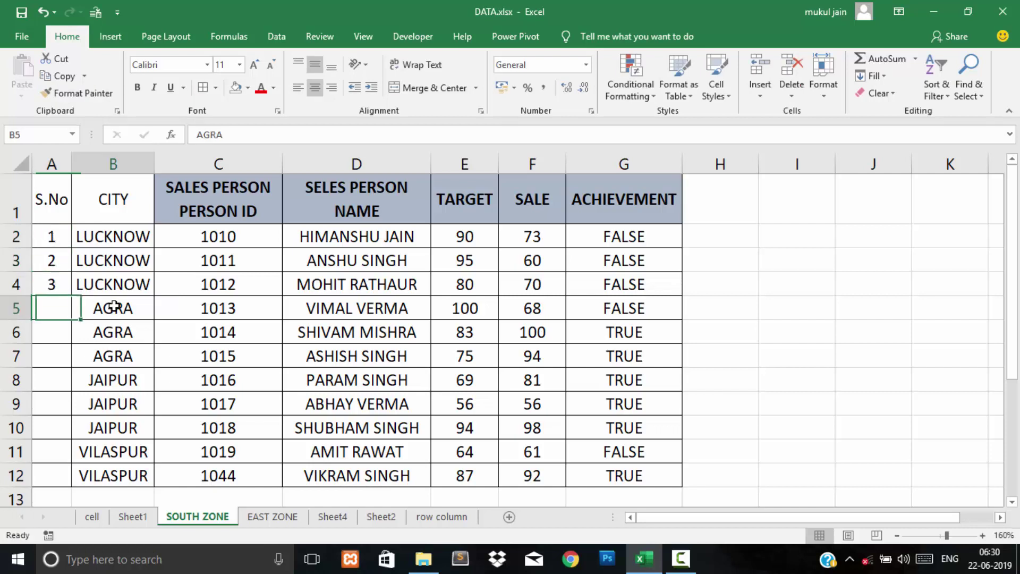
Step: Number the AGRA rows 1, 2, 3 starting at A5
{"action": "left_click_drag", "start_coordinate": [109, 308], "coordinate": [110, 340]}
{"action": "left_click", "coordinate": [49, 303]}
{"action": "type", "text": "1"}
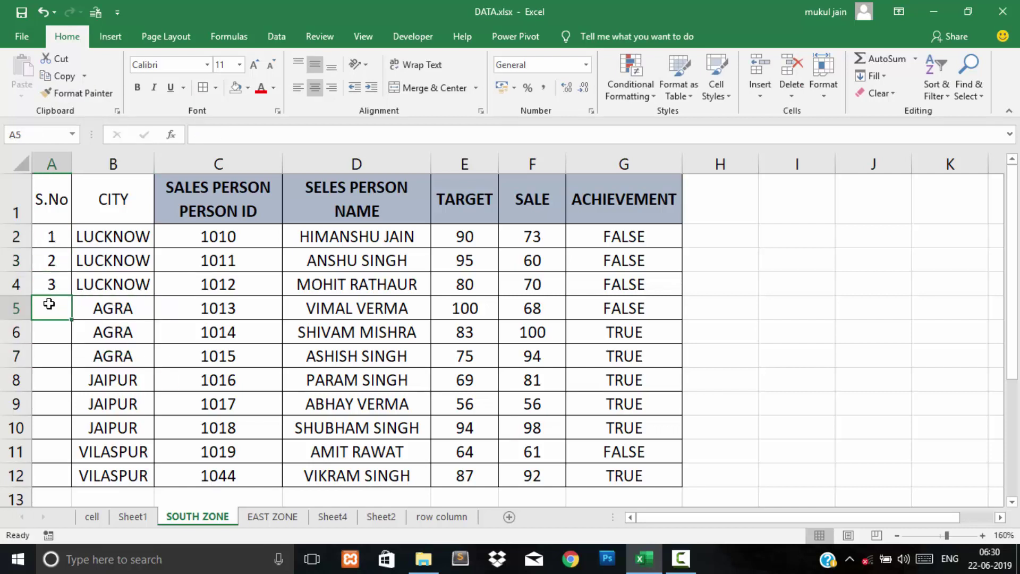
{"action": "key", "text": "Return"}
{"action": "type", "text": "2"}
{"action": "key", "text": "Return"}
{"action": "type", "text": "3"}
{"action": "key", "text": "Return"}
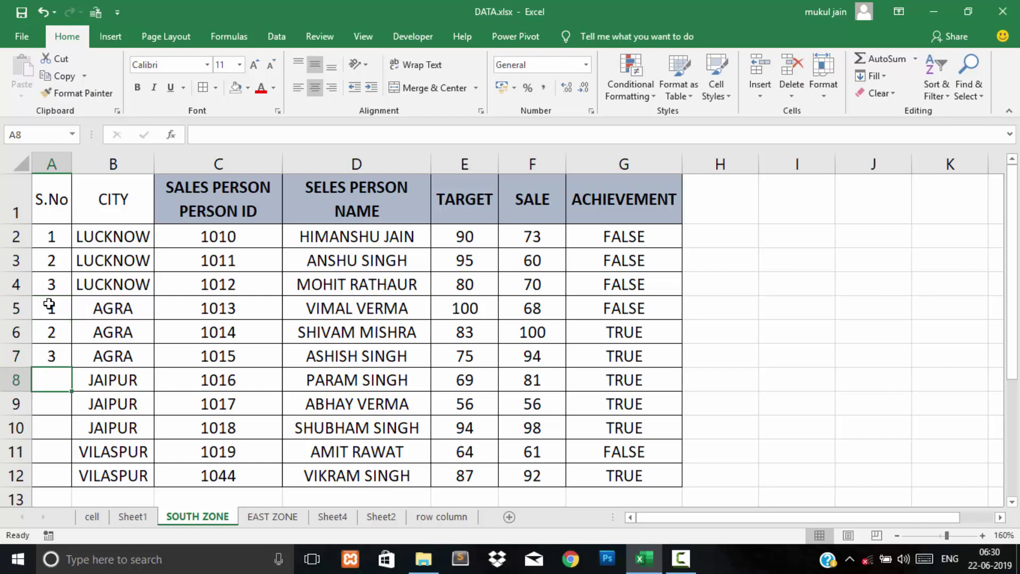
Step: Number the JAIPUR rows 1–3 and VILASPUR rows 1–2, then select A2:A12
{"action": "type", "text": "1"}
{"action": "key", "text": "Return"}
{"action": "type", "text": "2"}
{"action": "key", "text": "Return"}
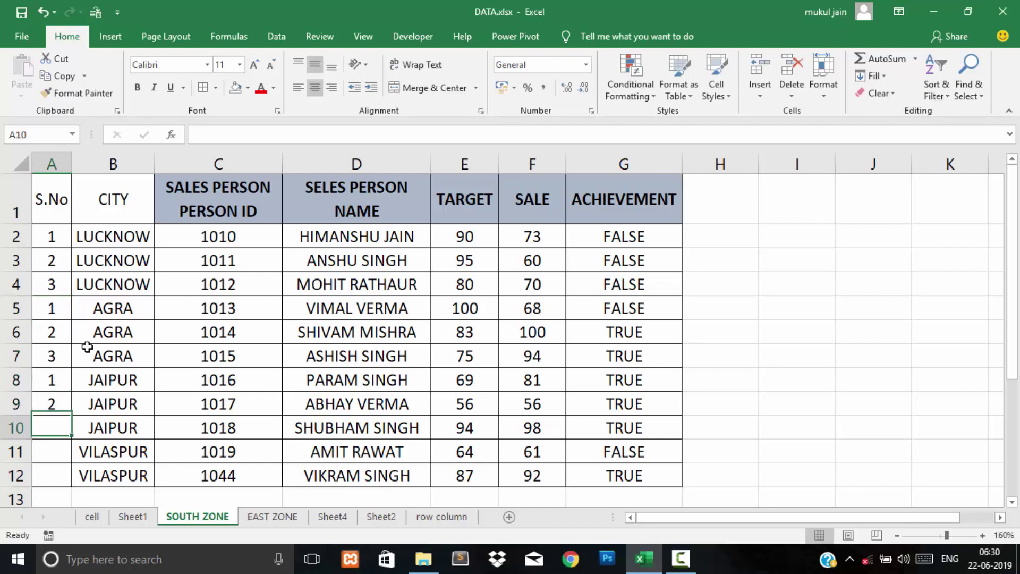
{"action": "type", "text": "3"}
{"action": "key", "text": "Return"}
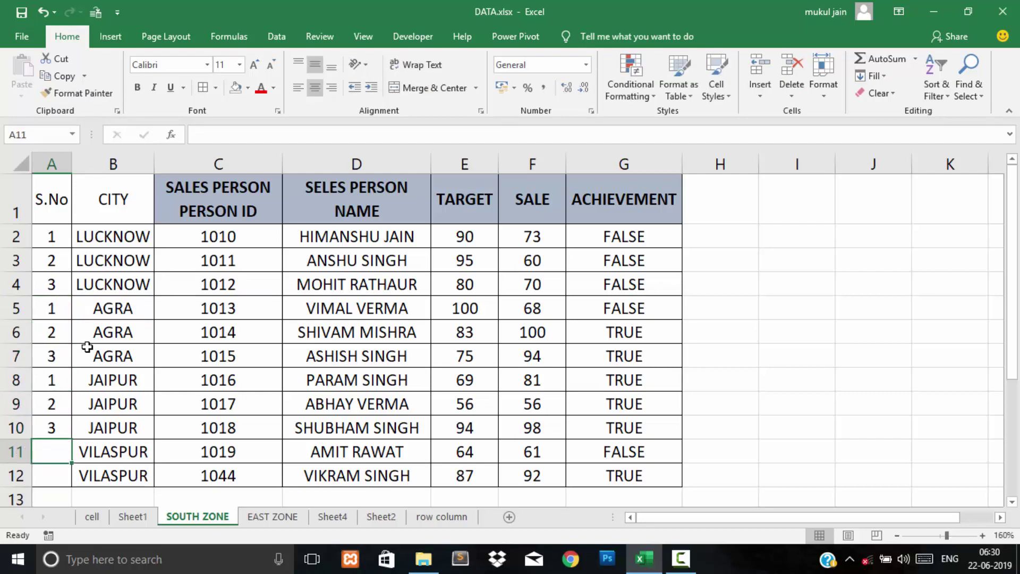
{"action": "type", "text": "1"}
{"action": "key", "text": "Return"}
{"action": "type", "text": "2"}
{"action": "key", "text": "Return"}
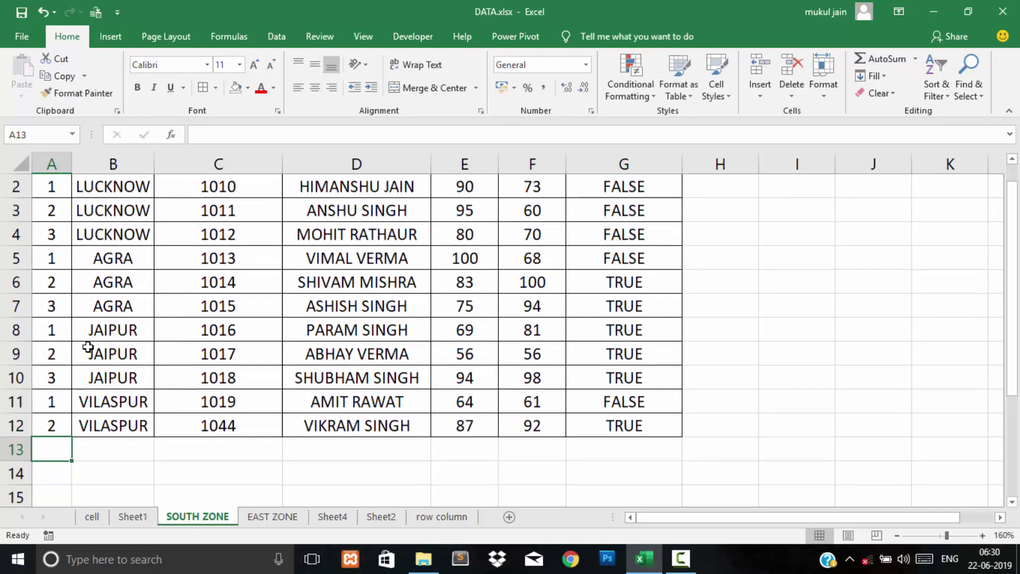
{"action": "left_click_drag", "start_coordinate": [1015, 381], "coordinate": [1013, 366]}
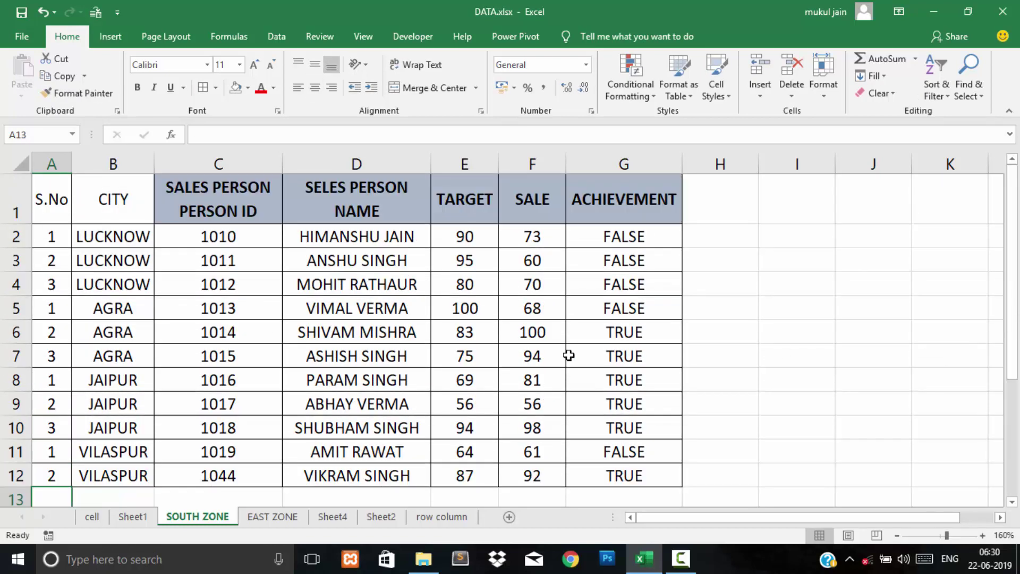
{"action": "left_click_drag", "start_coordinate": [56, 239], "coordinate": [57, 474]}
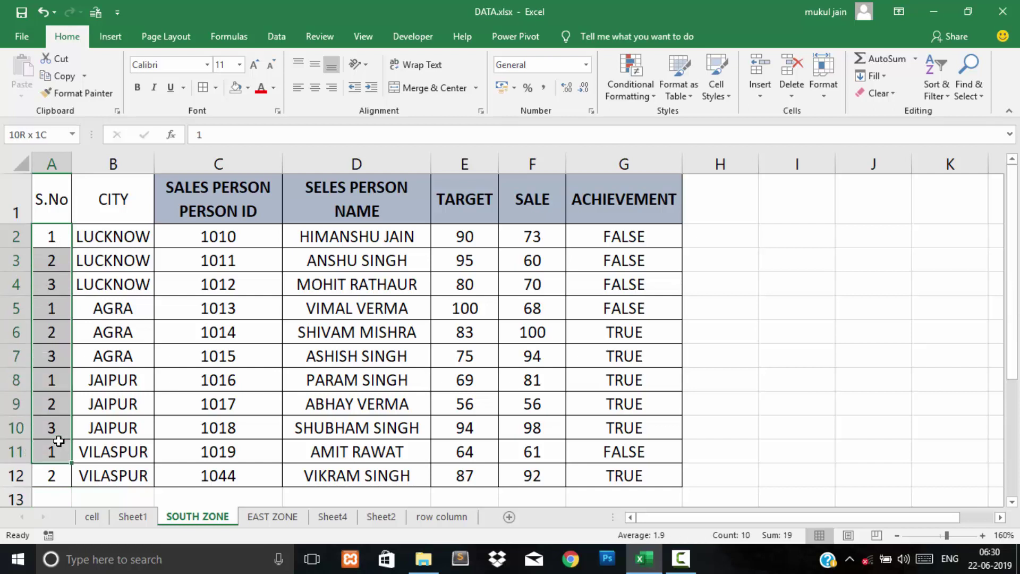
Step: Clear the typed serial numbers from A2:A12 and select cell H2 for a formula
{"action": "key", "text": "Delete"}
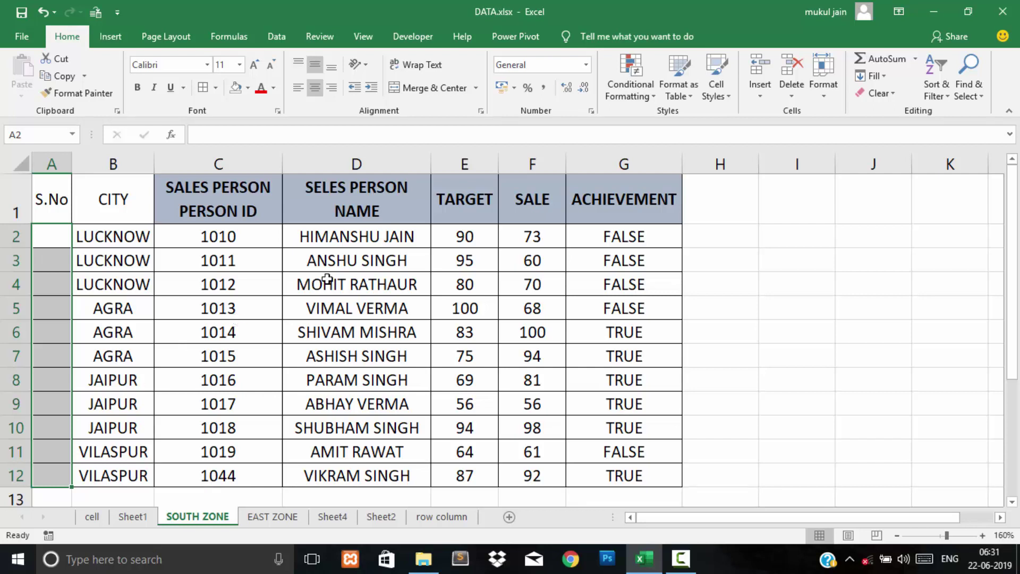
{"action": "left_click", "coordinate": [393, 236]}
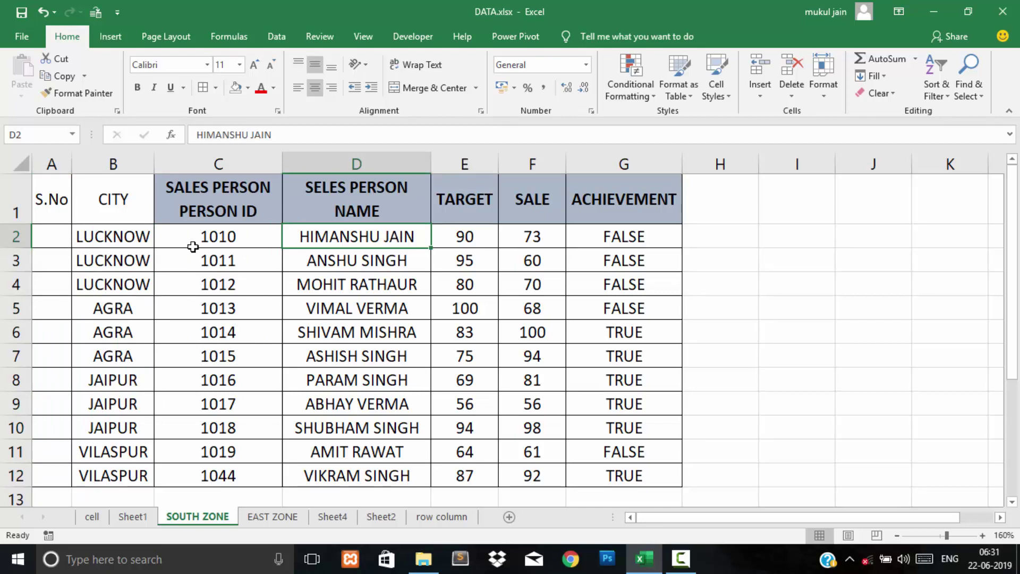
{"action": "left_click", "coordinate": [121, 234]}
{"action": "left_click_drag", "start_coordinate": [122, 234], "coordinate": [118, 257]}
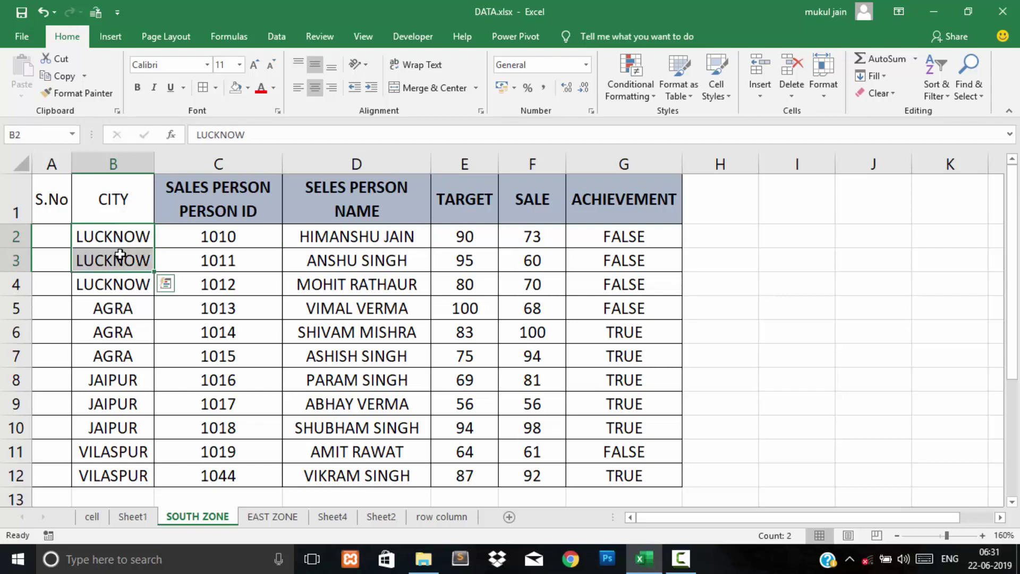
{"action": "left_click", "coordinate": [723, 235]}
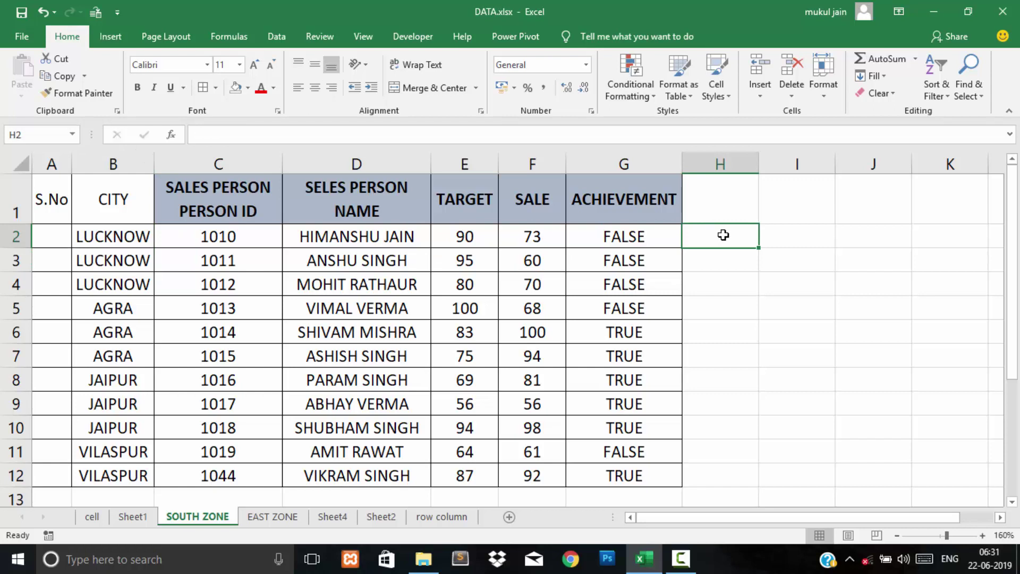
Step: Enter =IF(B2<>B1,1,H1+1) in H2 to start a per-city running count
{"action": "type", "text": "="}
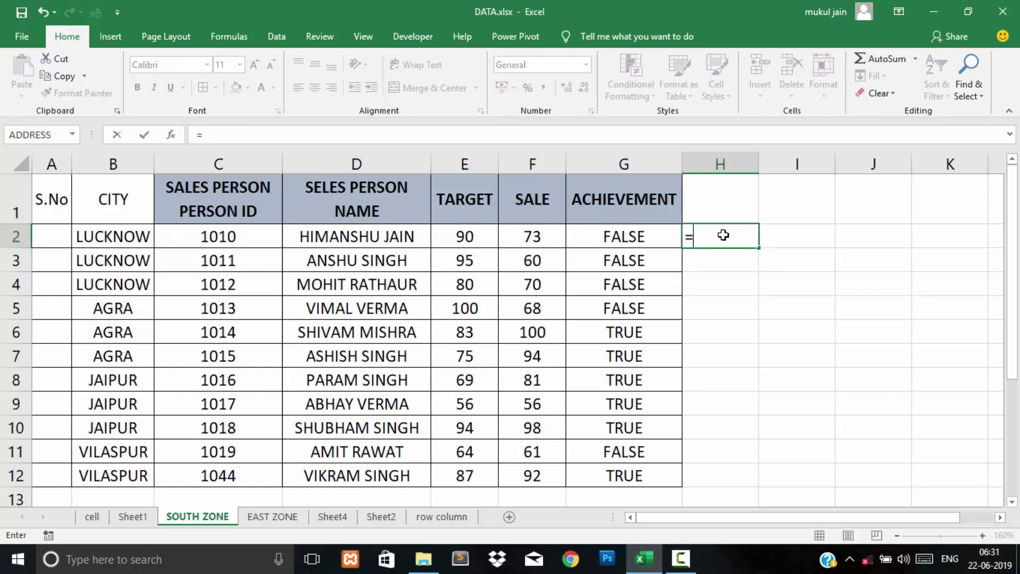
{"action": "type", "text": "if"}
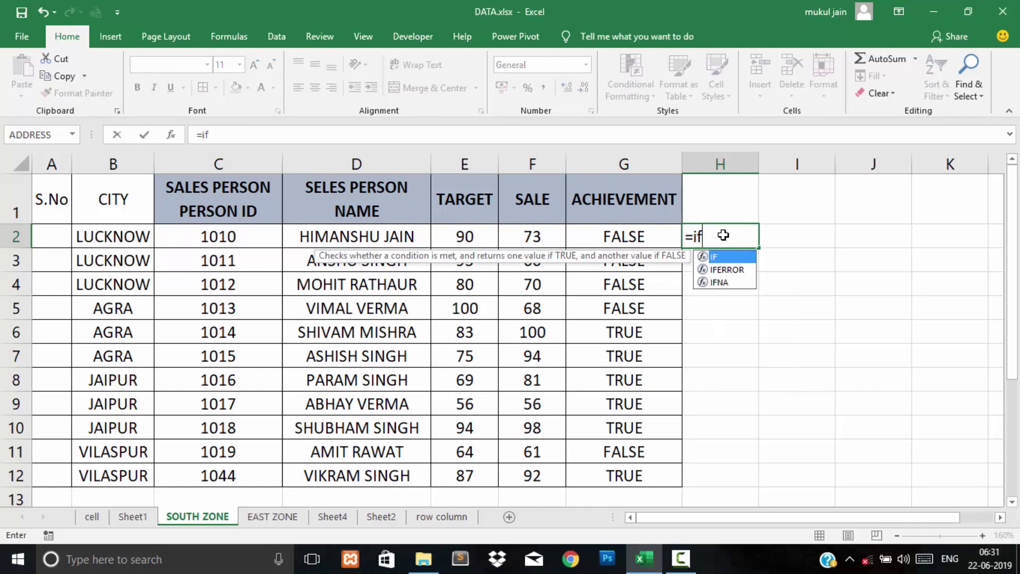
{"action": "type", "text": "("}
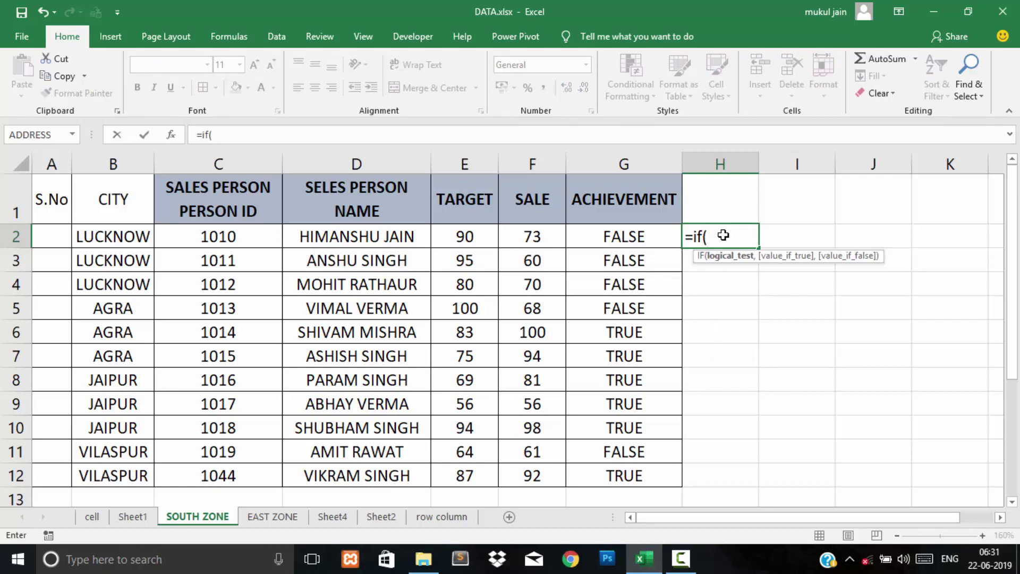
{"action": "key", "text": "Left"}
{"action": "key", "text": "Left"}
{"action": "key", "text": "Left"}
{"action": "key", "text": "Left"}
{"action": "key", "text": "Left"}
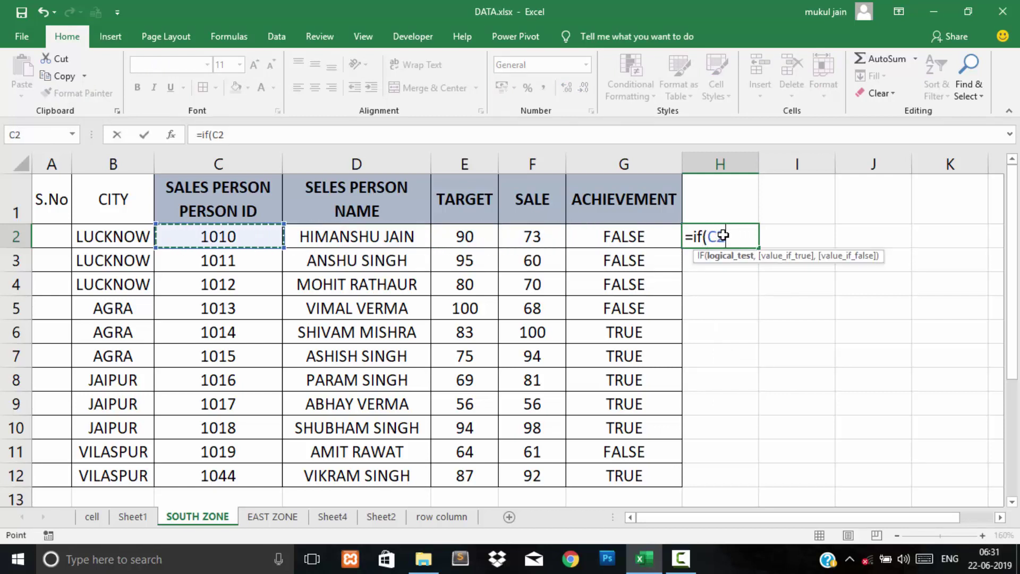
{"action": "key", "text": "Left"}
{"action": "type", "text": "<"}
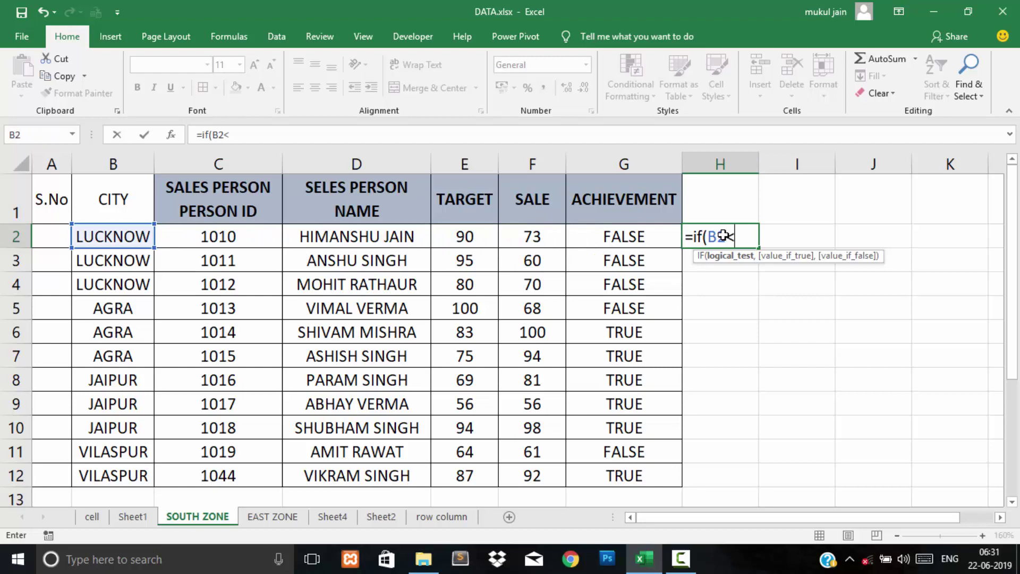
{"action": "type", "text": ">"}
{"action": "key", "text": "Left"}
{"action": "key", "text": "Left"}
{"action": "key", "text": "Left"}
{"action": "key", "text": "Left"}
{"action": "key", "text": "Left"}
{"action": "key", "text": "Left"}
{"action": "key", "text": "Up"}
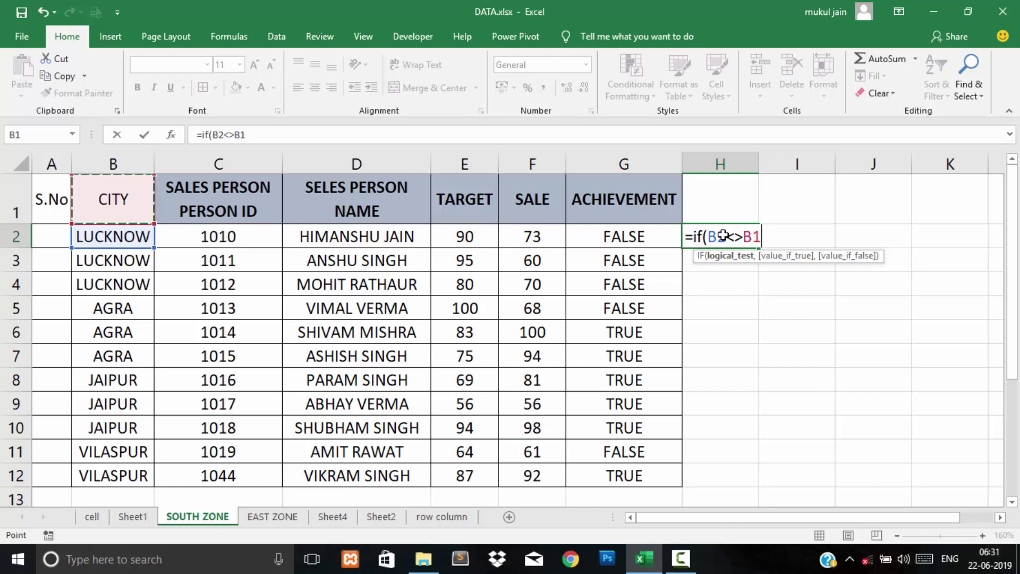
{"action": "type", "text": ","}
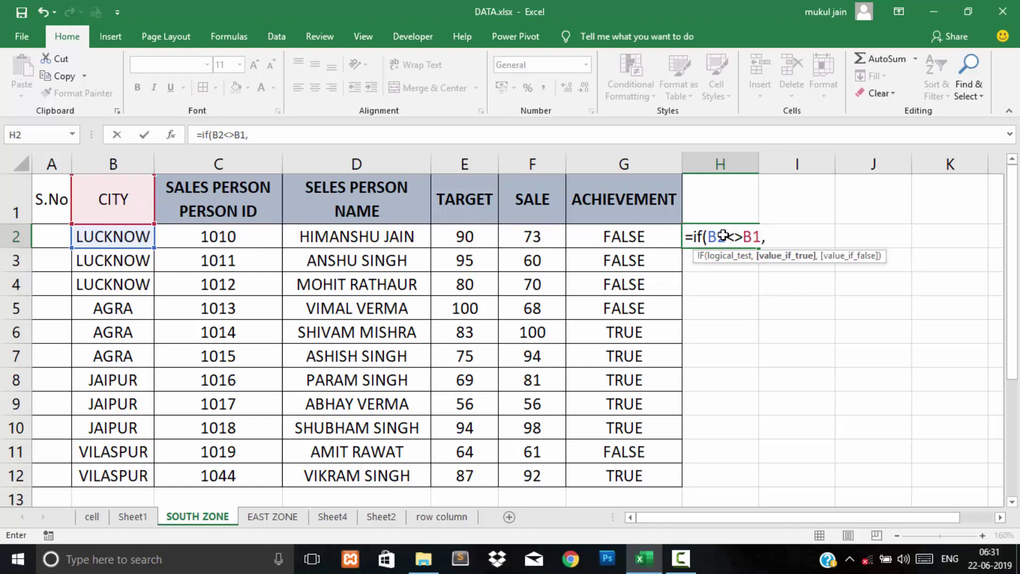
{"action": "type", "text": "1"}
{"action": "type", "text": ","}
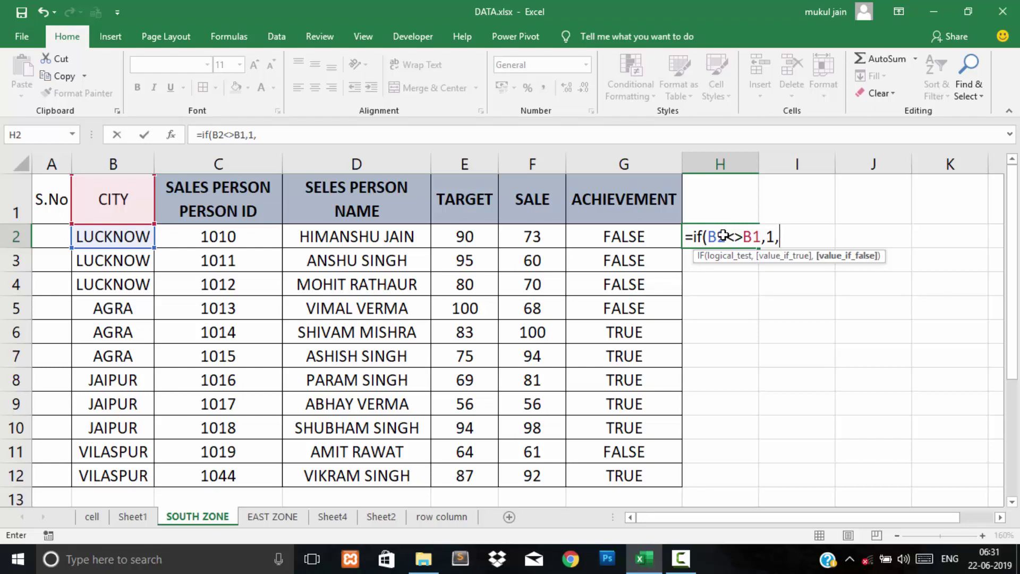
{"action": "key", "text": "Up"}
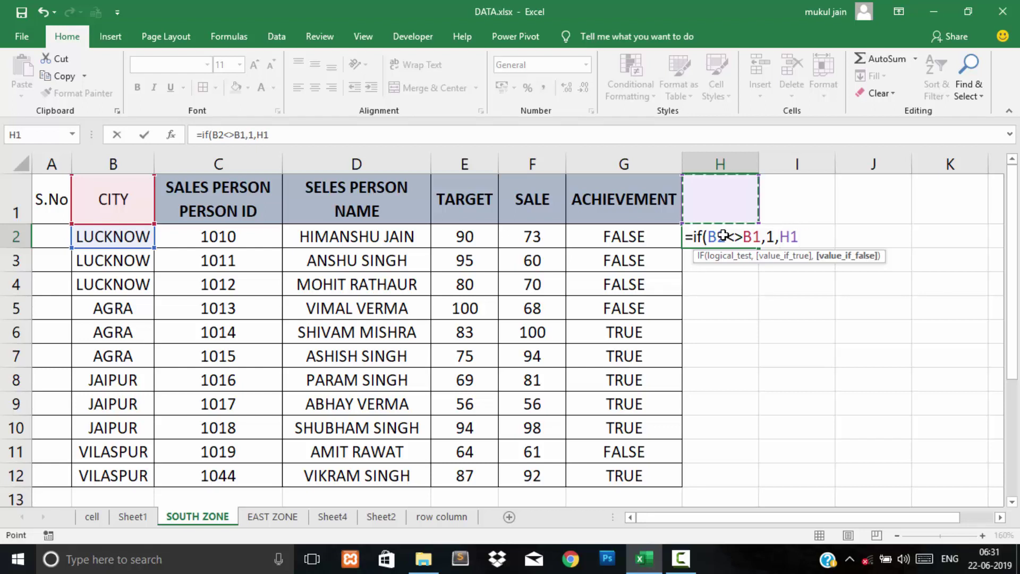
{"action": "type", "text": "+"}
{"action": "type", "text": "1"}
{"action": "type", "text": ")"}
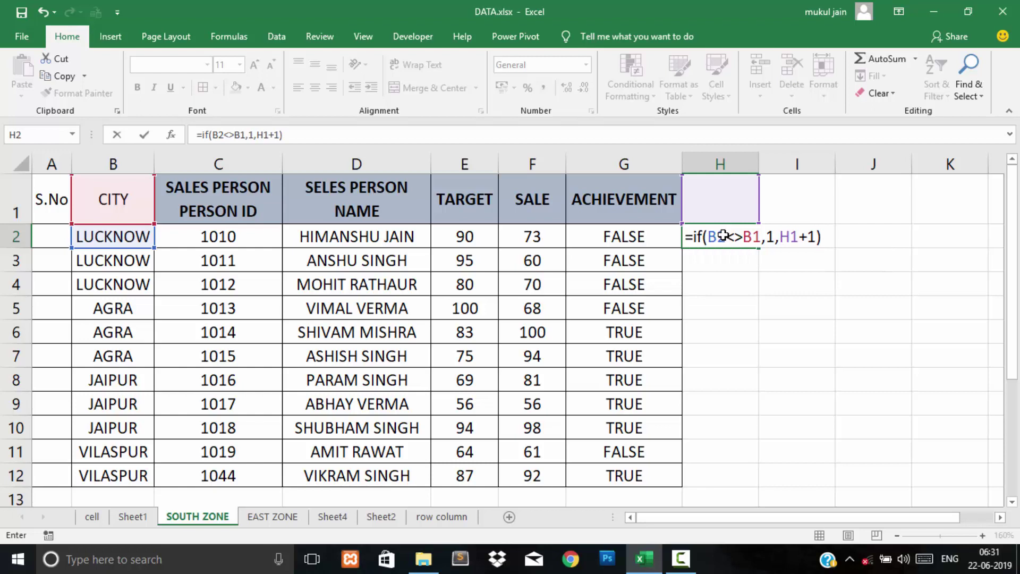
{"action": "key", "text": "Return"}
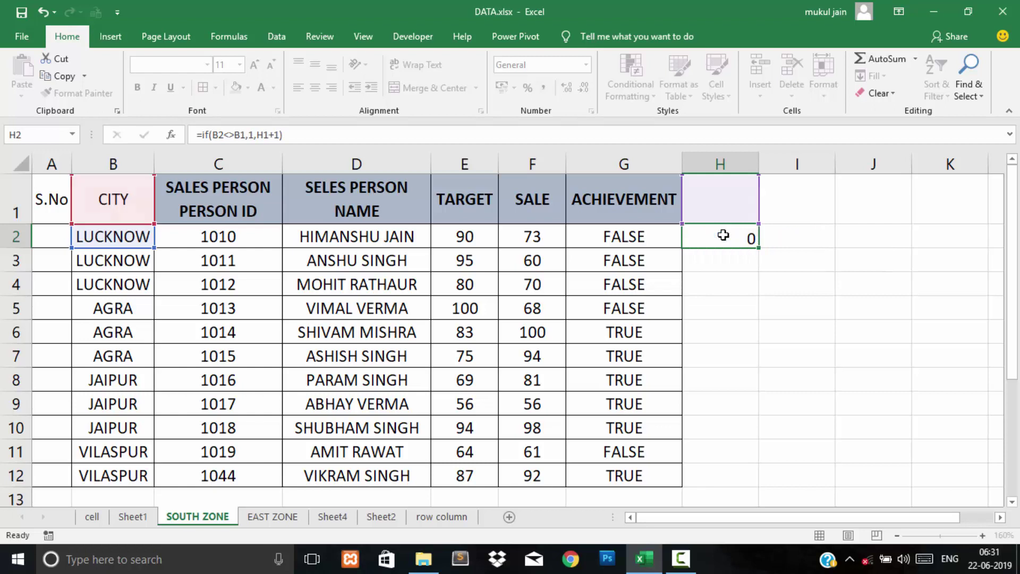
Step: Fill the H2 formula down to H12, then open H2 to check its references
{"action": "left_click", "coordinate": [733, 237]}
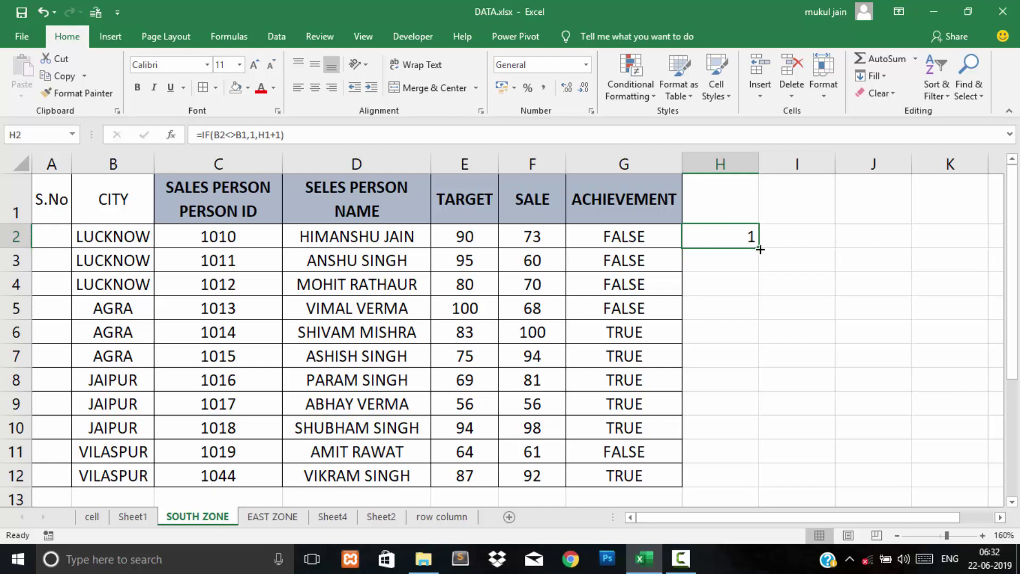
{"action": "left_click_drag", "start_coordinate": [758, 247], "coordinate": [756, 495]}
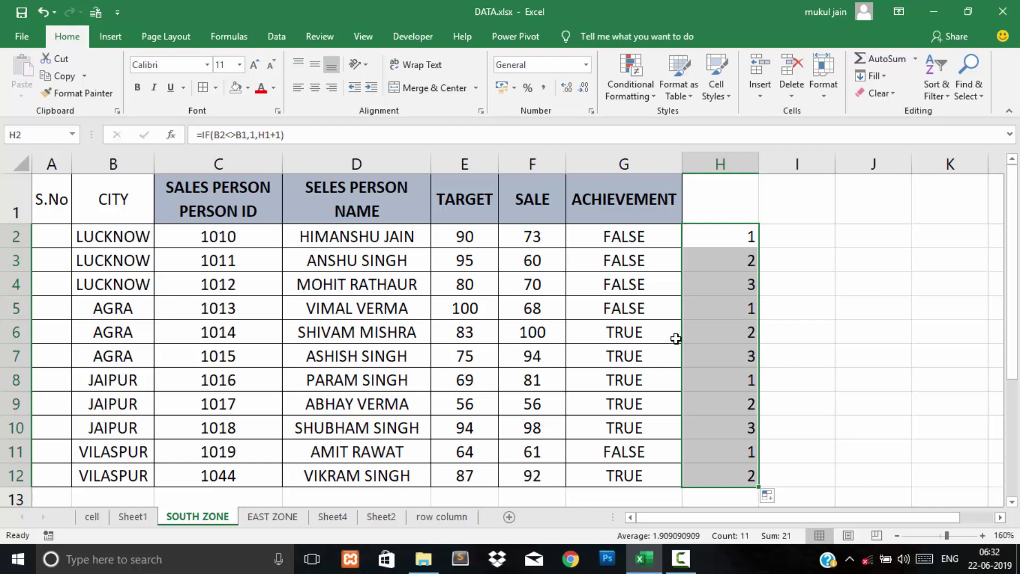
{"action": "left_click", "coordinate": [726, 239]}
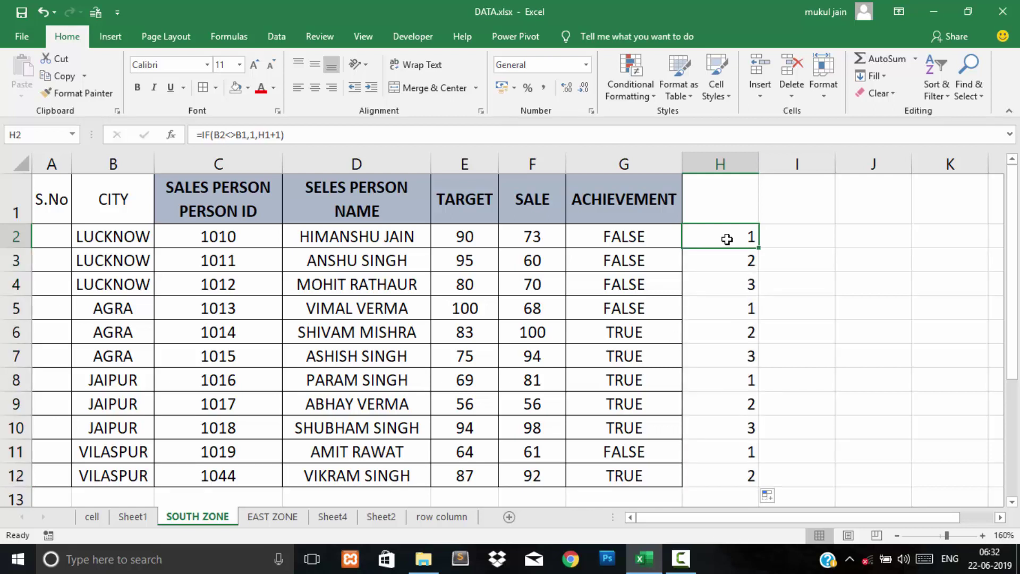
{"action": "double_click", "coordinate": [726, 239]}
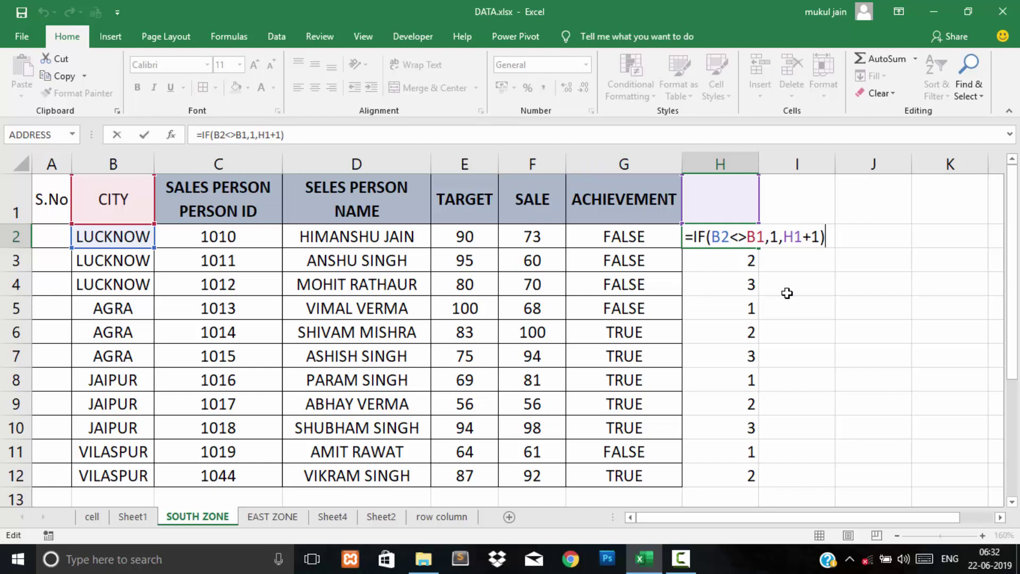
Step: Review the H2 and H3 formulas without changes, then select H2:H12
{"action": "key", "text": "Return"}
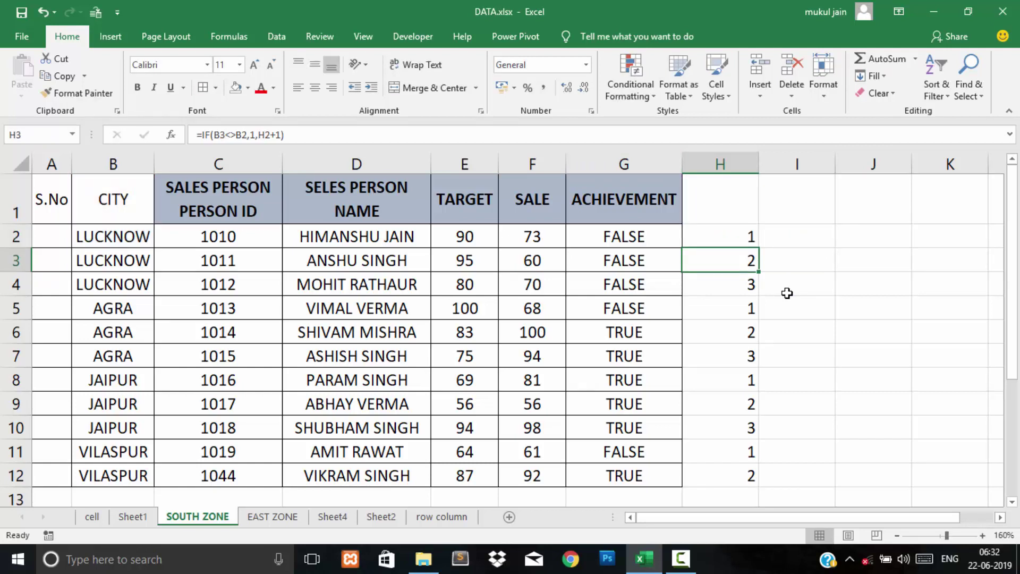
{"action": "key", "text": "F2"}
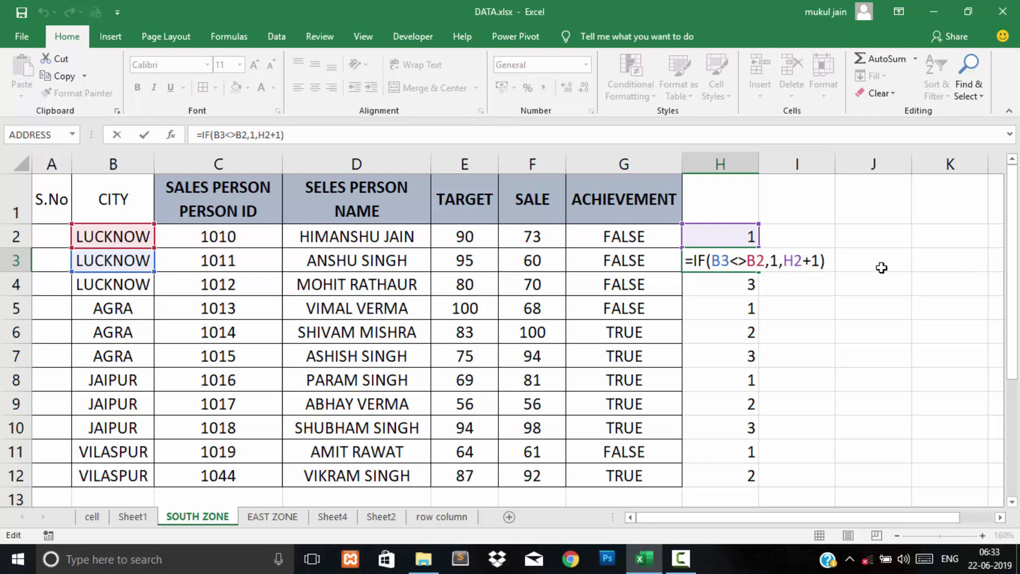
{"action": "key", "text": "Return"}
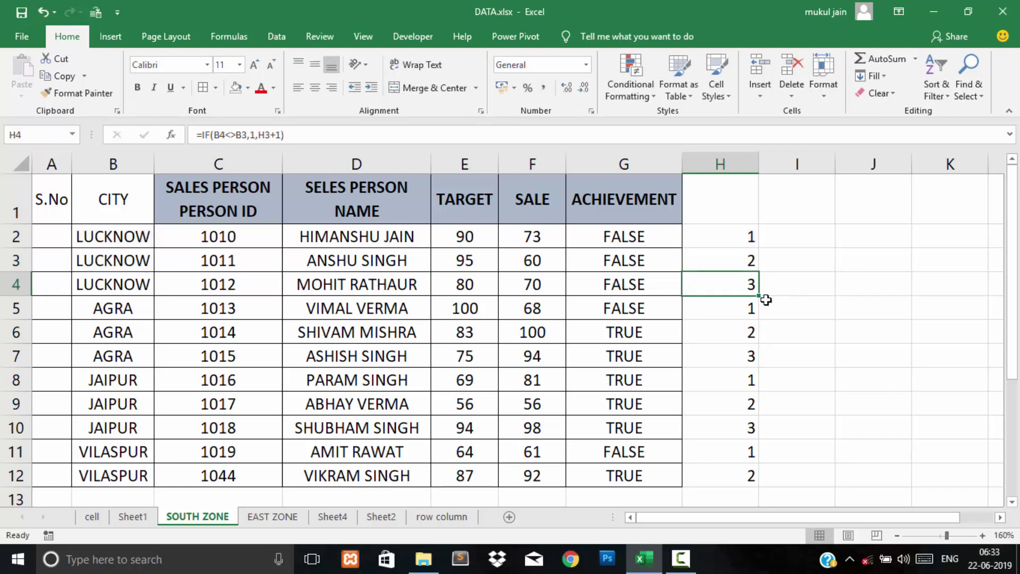
{"action": "left_click", "coordinate": [725, 308]}
{"action": "left_click_drag", "start_coordinate": [728, 234], "coordinate": [709, 466]}
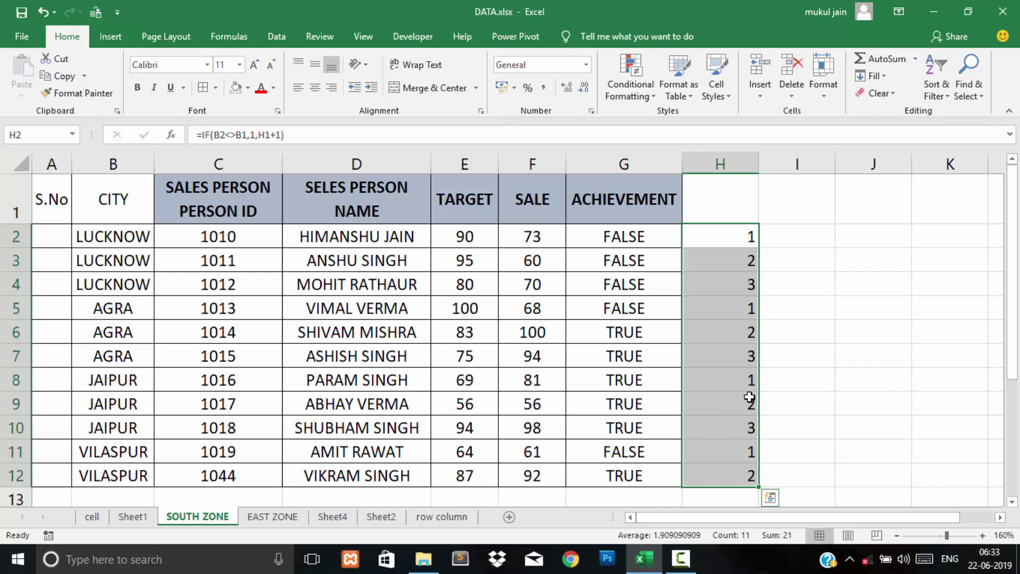
Step: Copy H2:H12 and paste it back as values only, replacing the formulas
{"action": "key", "text": "ctrl+c"}
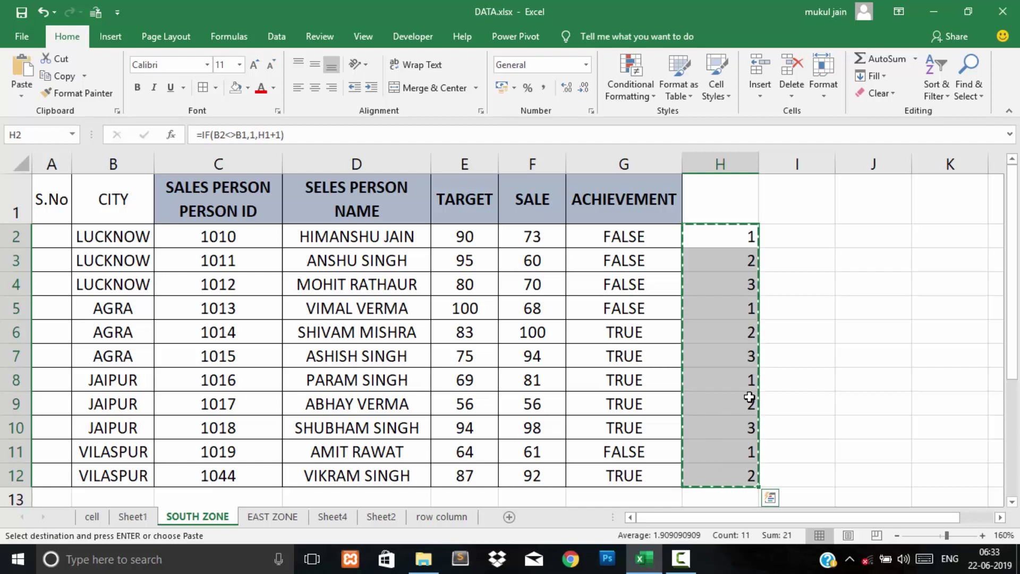
{"action": "left_click", "coordinate": [21, 95]}
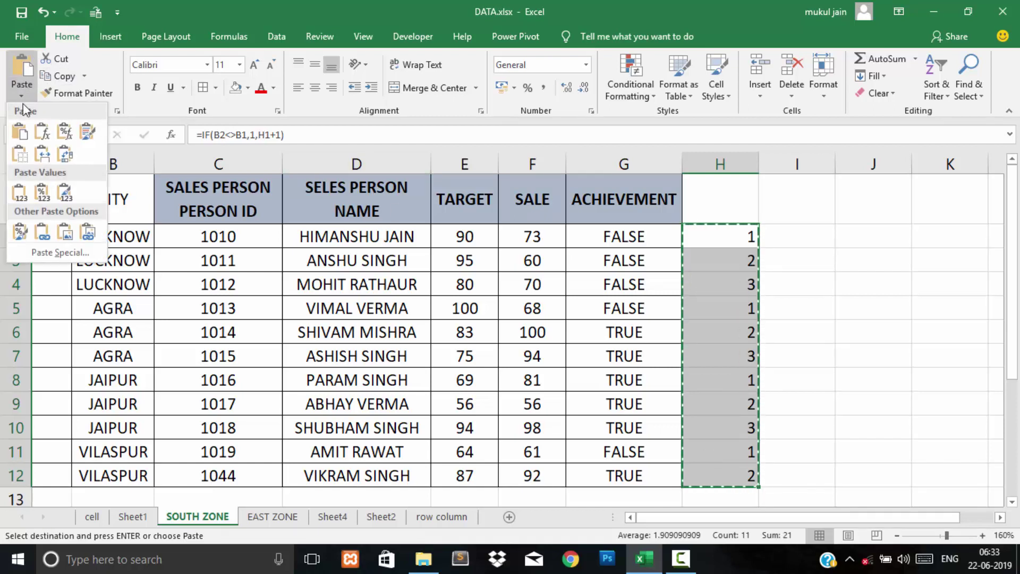
{"action": "left_click", "coordinate": [58, 253]}
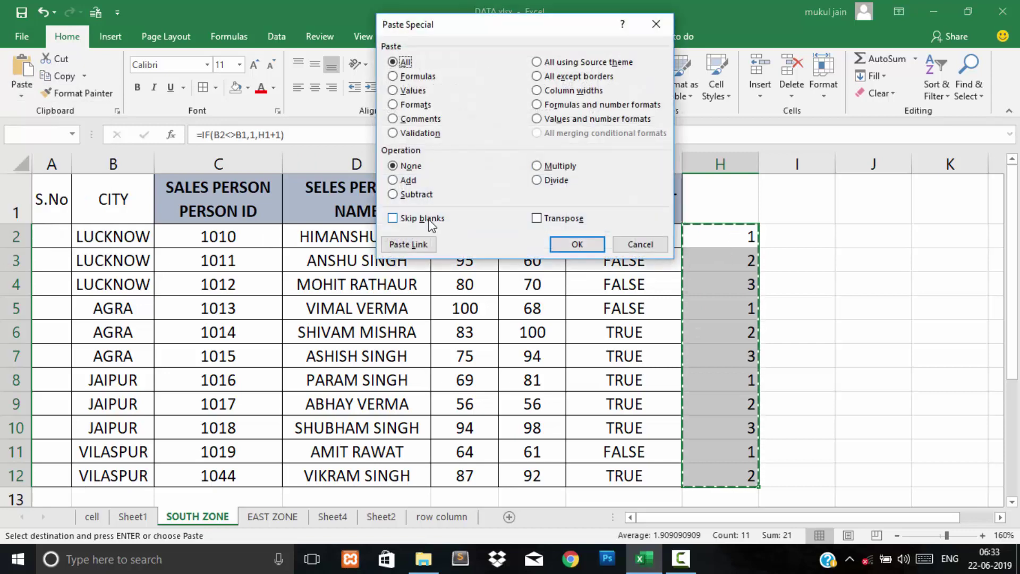
{"action": "left_click", "coordinate": [393, 90]}
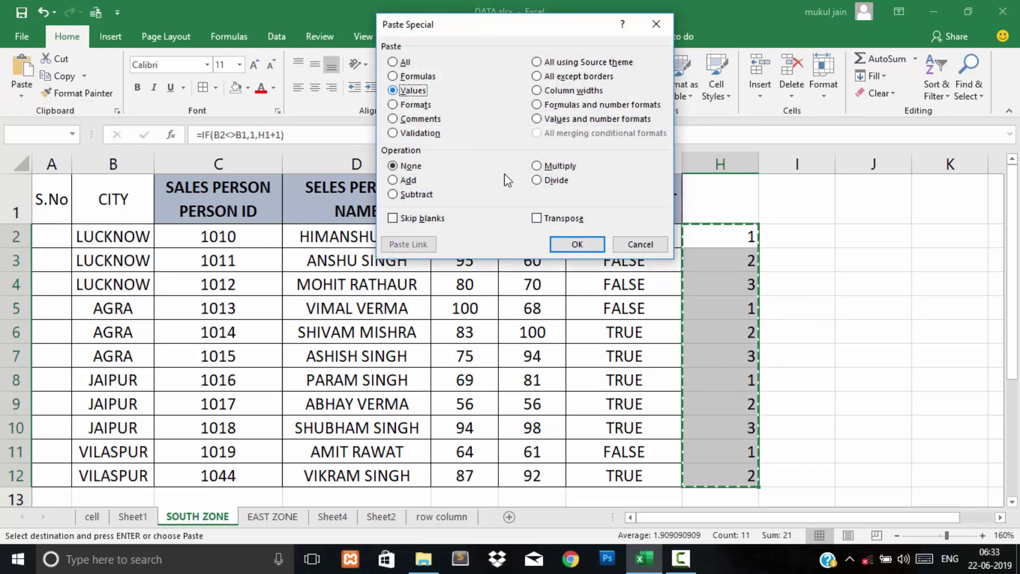
{"action": "left_click", "coordinate": [577, 245]}
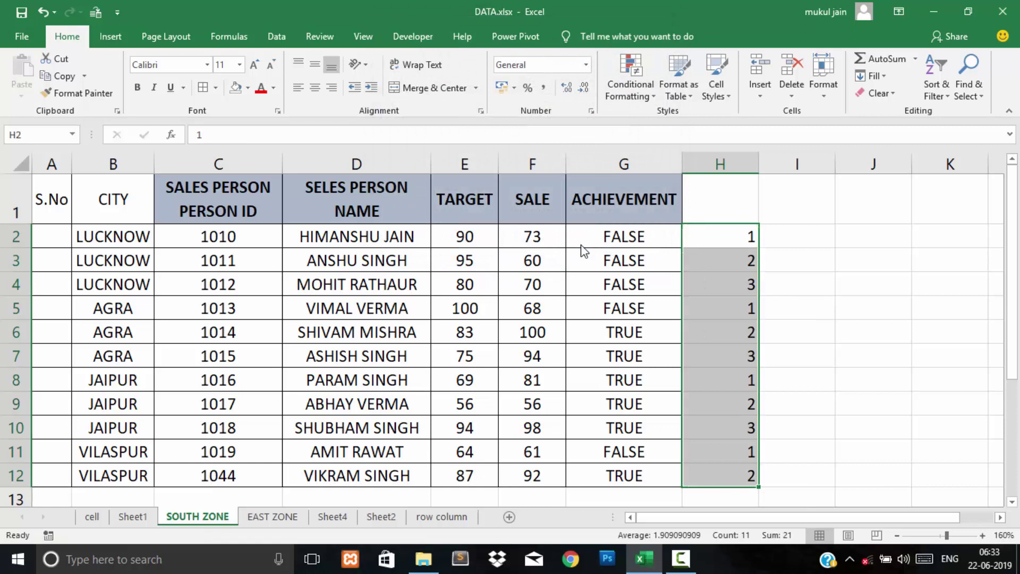
Step: Move the static serial numbers from column H into the S.No column at A2
{"action": "key", "text": "ctrl+c"}
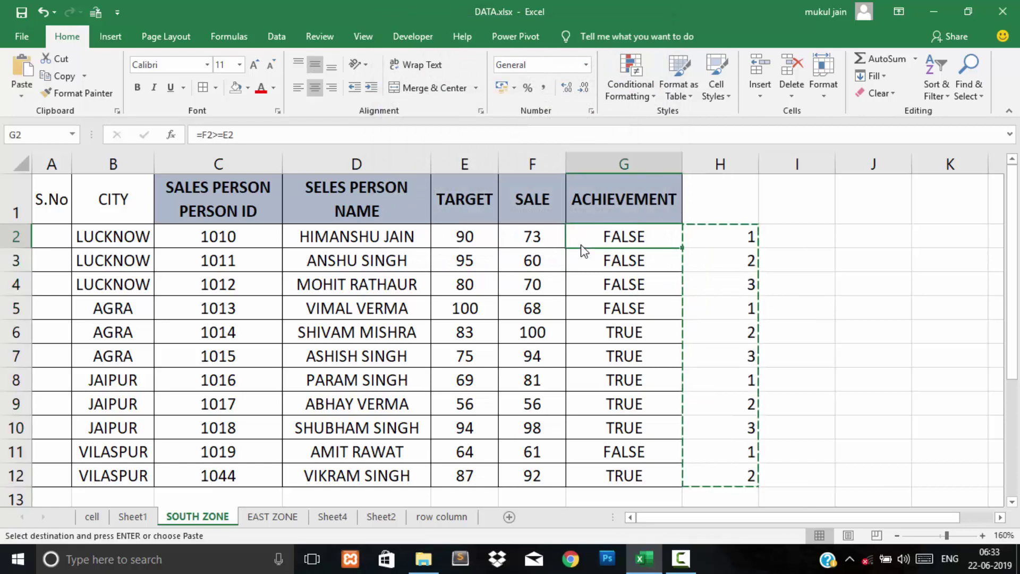
{"action": "key", "text": "Home"}
{"action": "key", "text": "ctrl+v"}
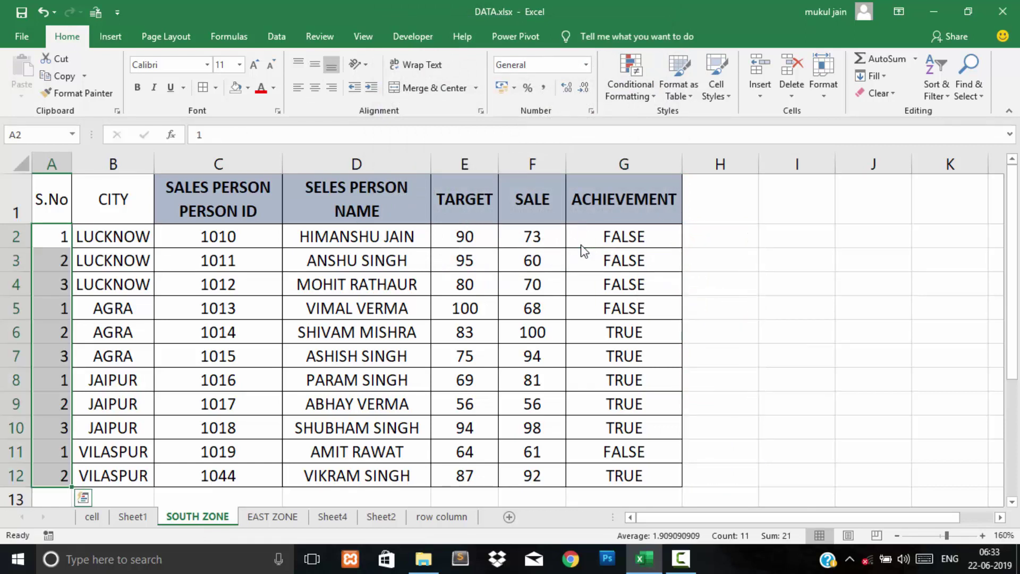
{"action": "key", "text": "Escape"}
{"action": "left_click", "coordinate": [687, 558]}
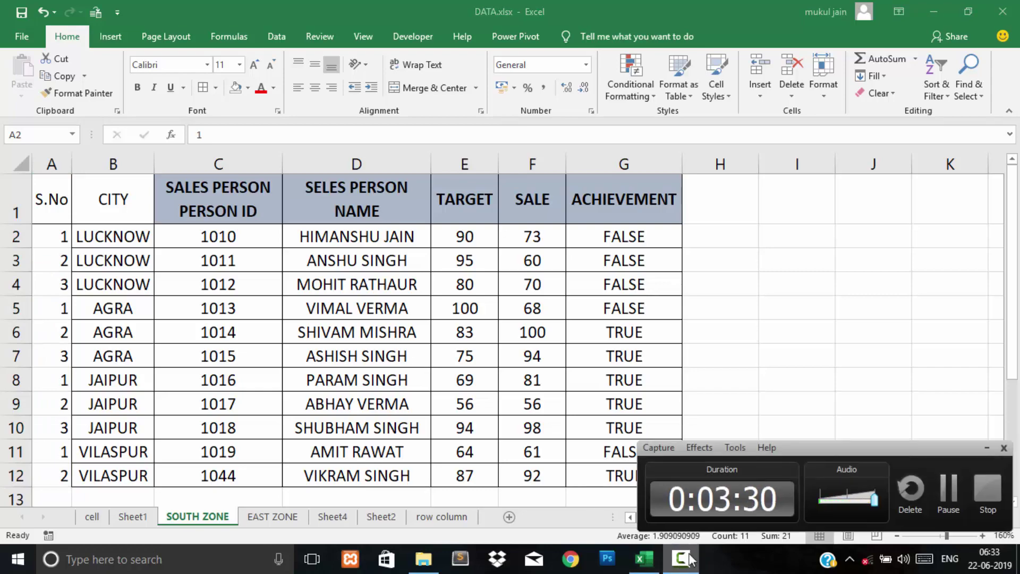